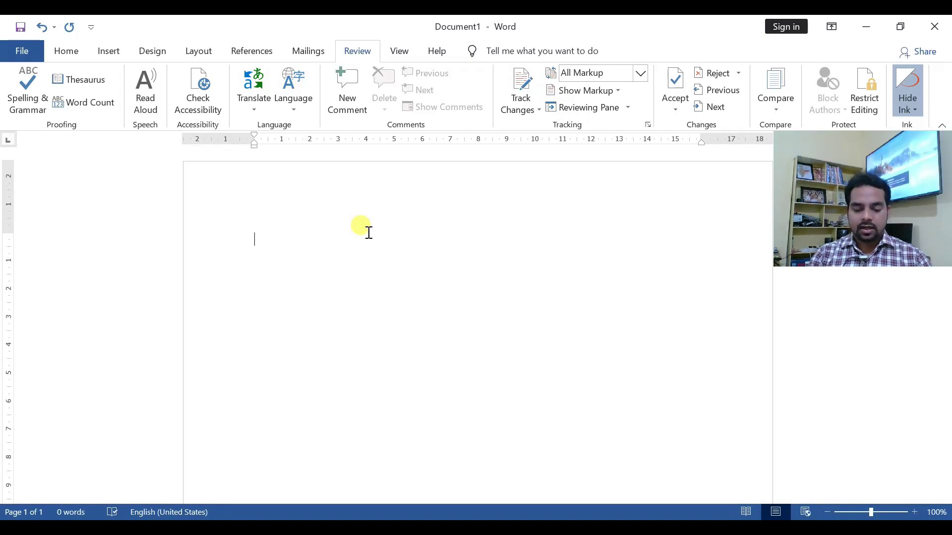
Step: Generate four paragraphs of sample text with =rand(4,5) at the start of the document
text(=ran)
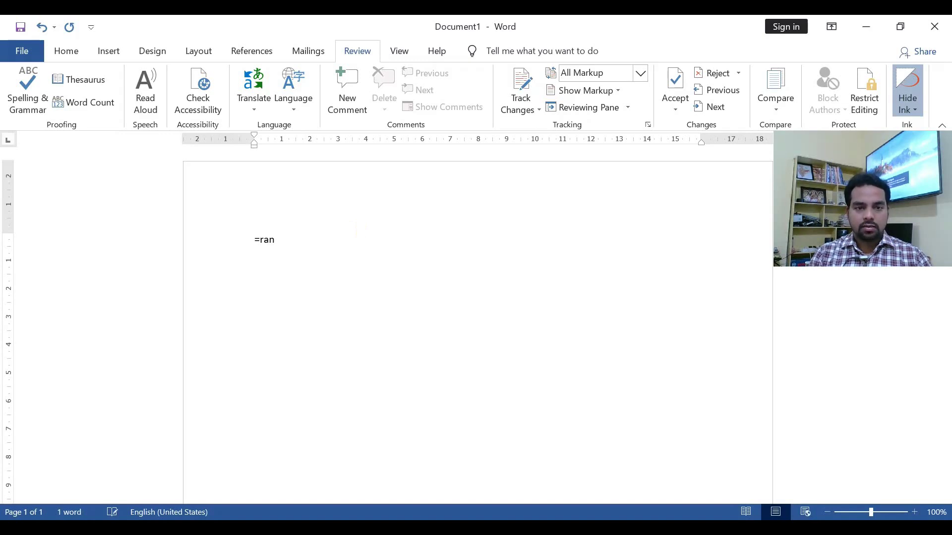
text(d(4,5))
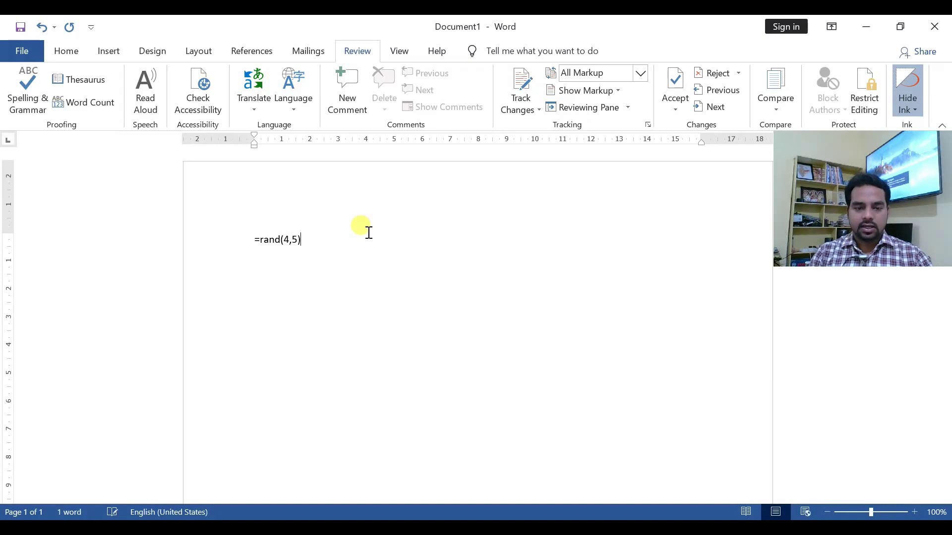
key(Return)
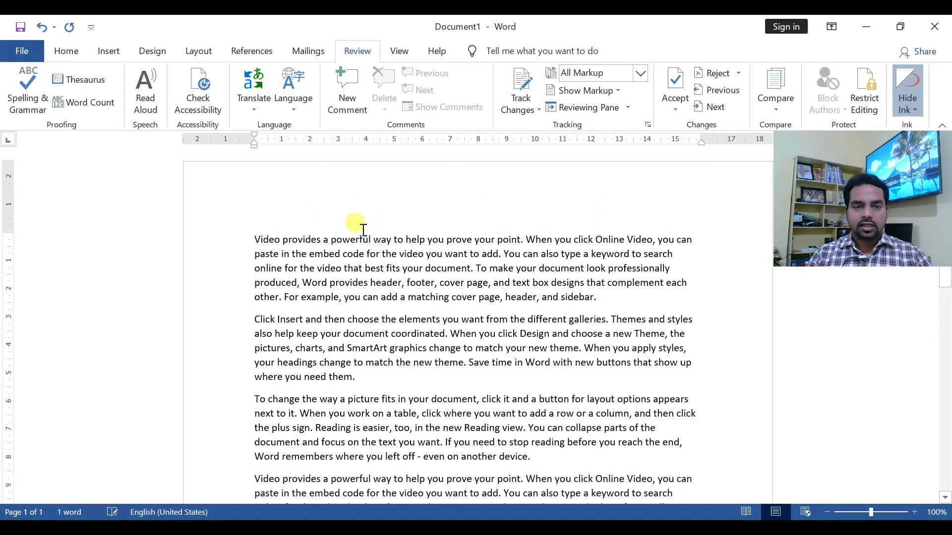
scroll(376, 233, down, 3)
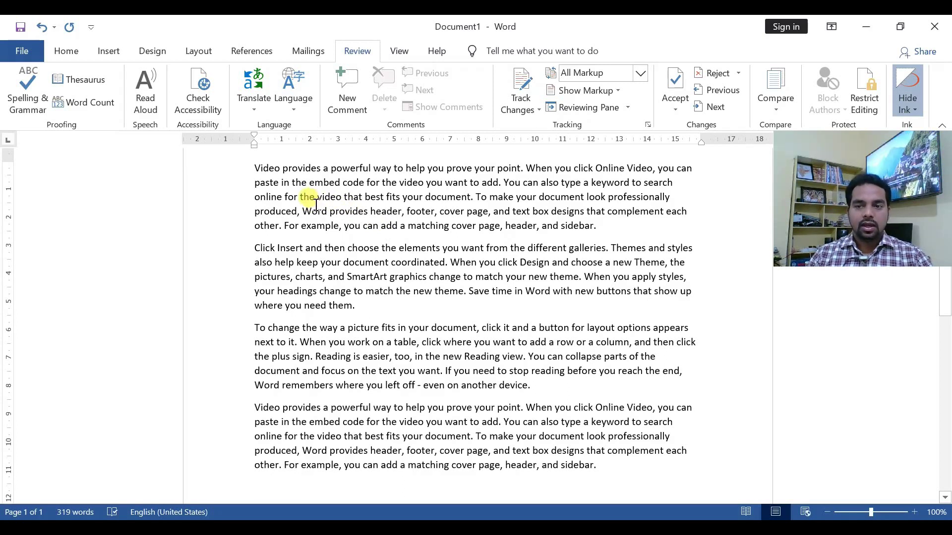
scroll(316, 203, up, 2)
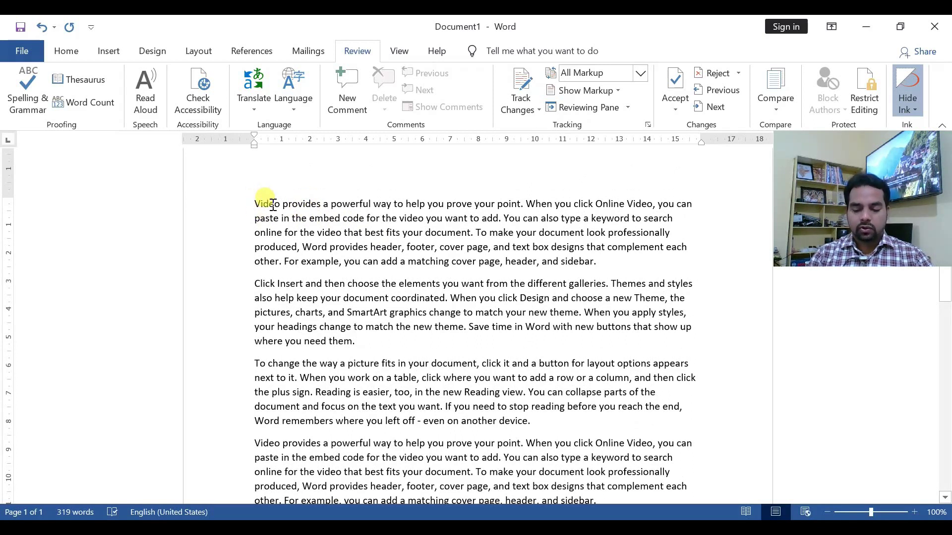
Step: Misspell Video, Online, elements, where and headings as Vdeo, Oline, elments, whre and hedings
click(261, 204)
key(BackSpace)
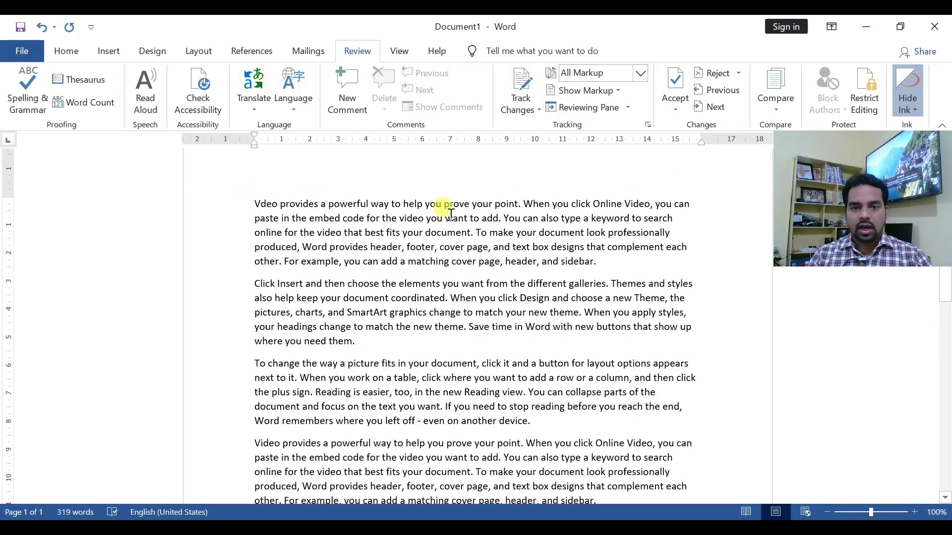
click(605, 204)
key(BackSpace)
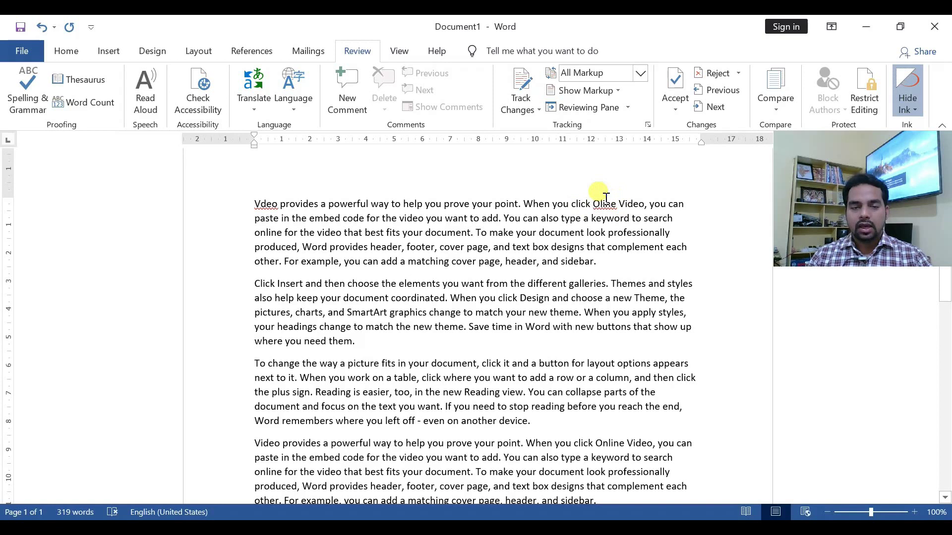
click(412, 285)
key(BackSpace)
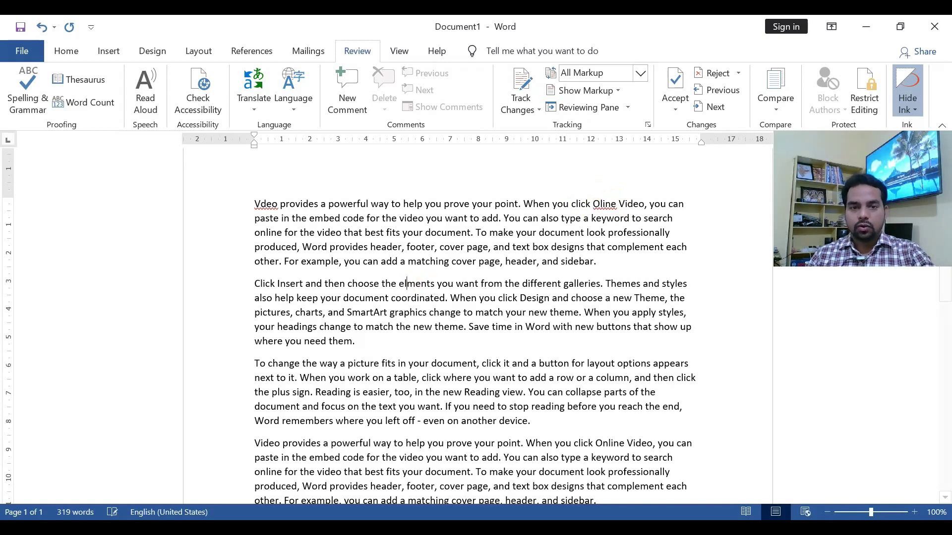
scroll(452, 300, down, 2)
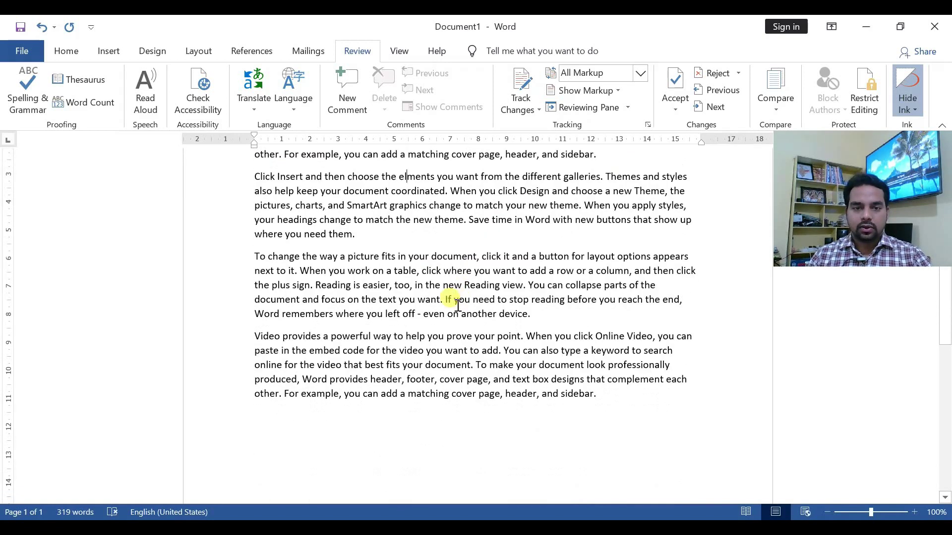
click(464, 272)
key(BackSpace)
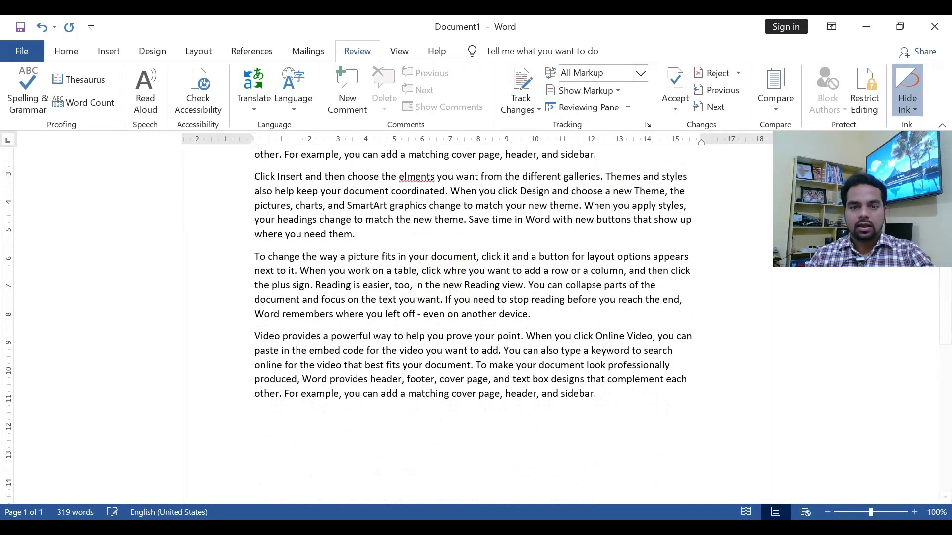
click(295, 220)
key(BackSpace)
click(506, 300)
Step: Add stray extra spaces in 'For example', after 'add', 'theme.' and 'Word', and before the dash
scroll(553, 331, up, 2)
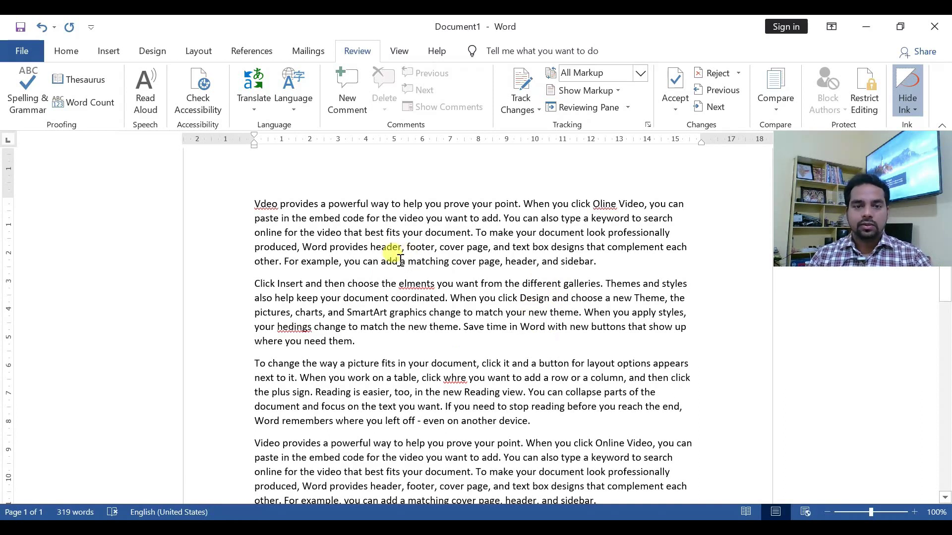
click(297, 263)
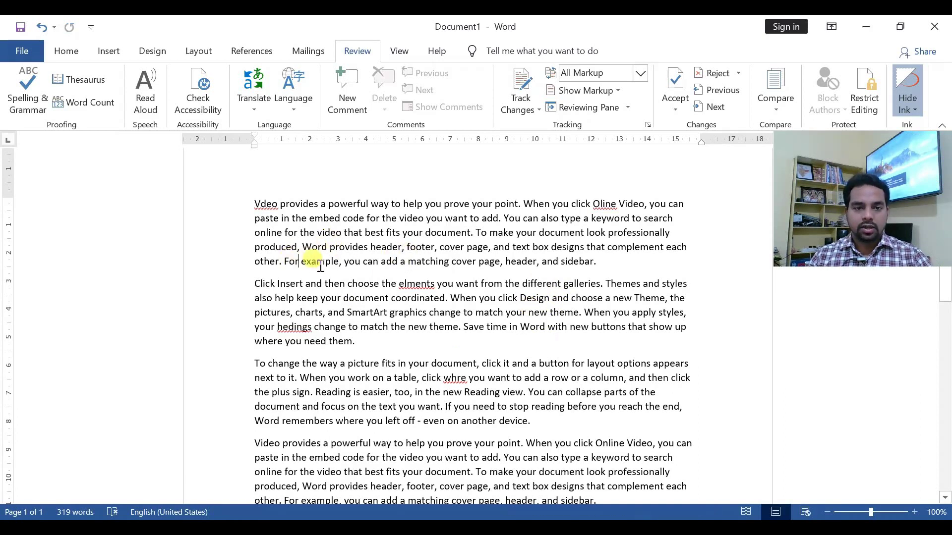
key(ctrl+z)
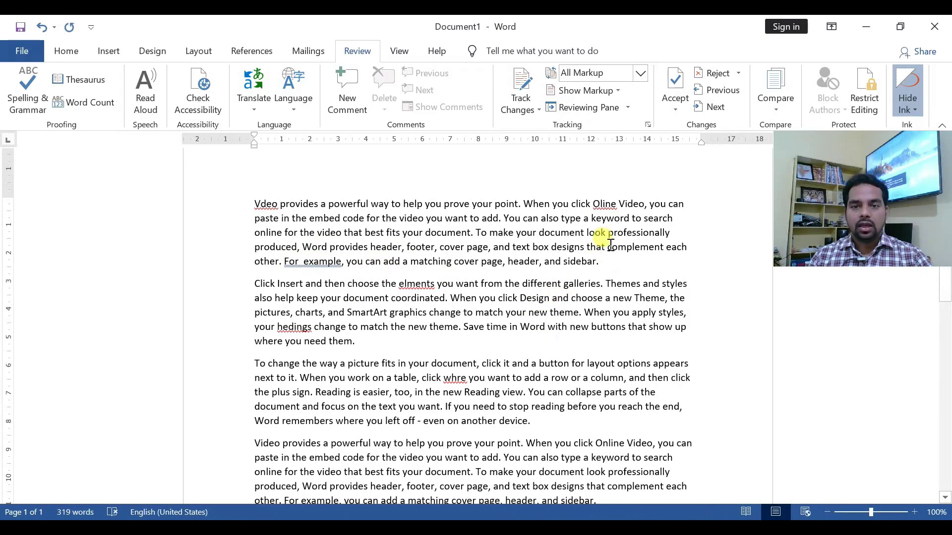
click(499, 218)
scroll(562, 307, down, 1)
click(583, 277)
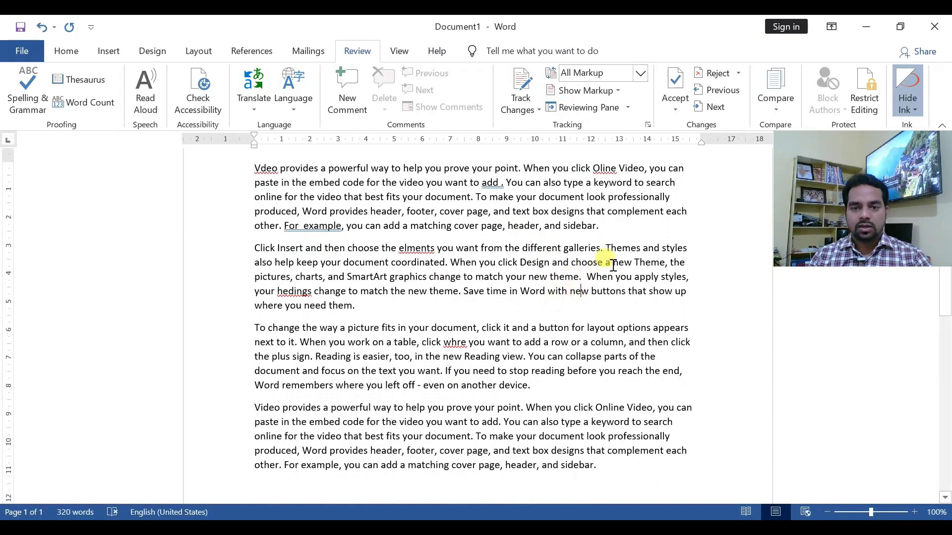
click(549, 291)
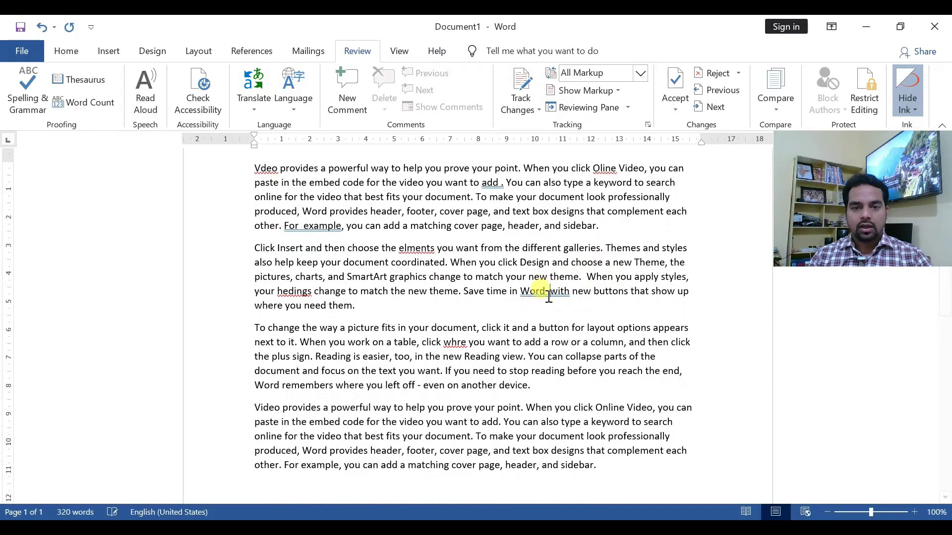
click(416, 385)
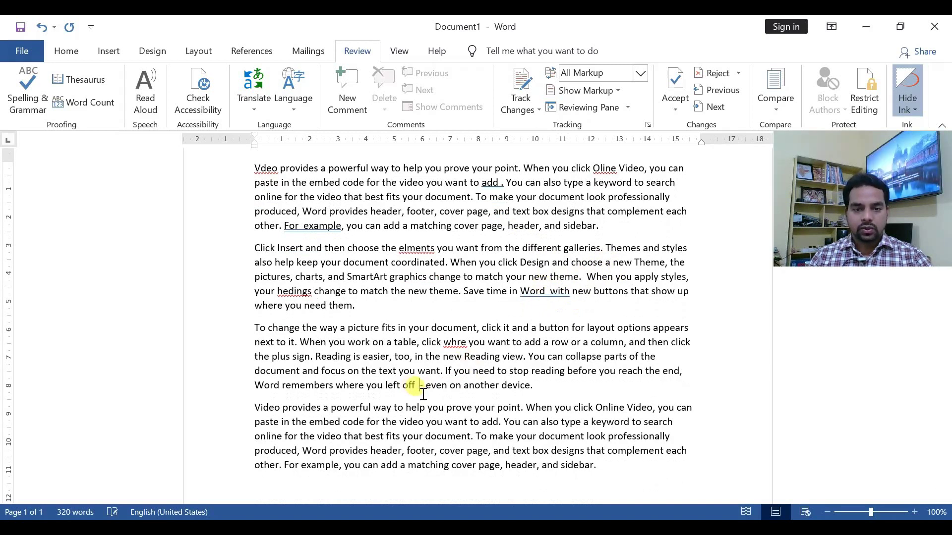
click(500, 422)
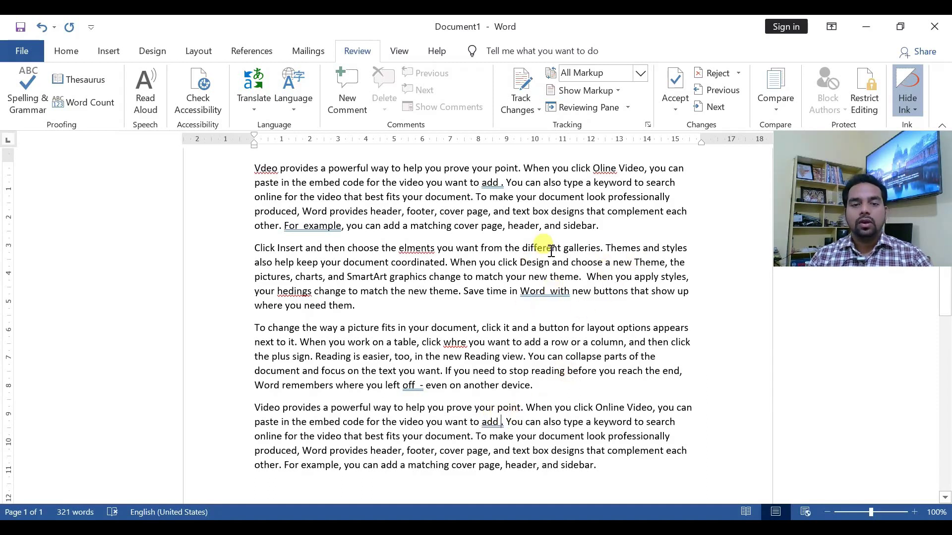
scroll(533, 250, up, 3)
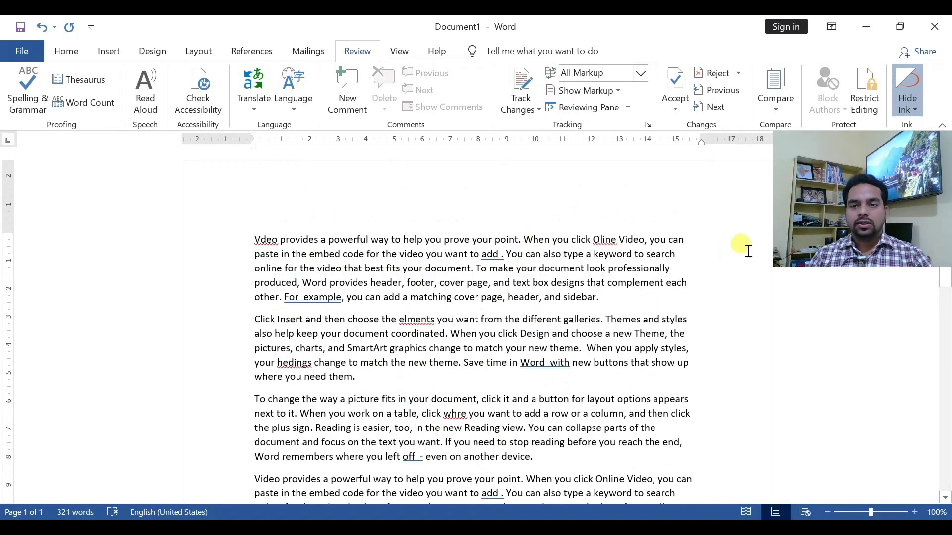
mouse_move(833, 201)
mouse_down()
mouse_move(78, 252)
mouse_move(55, 204)
mouse_up()
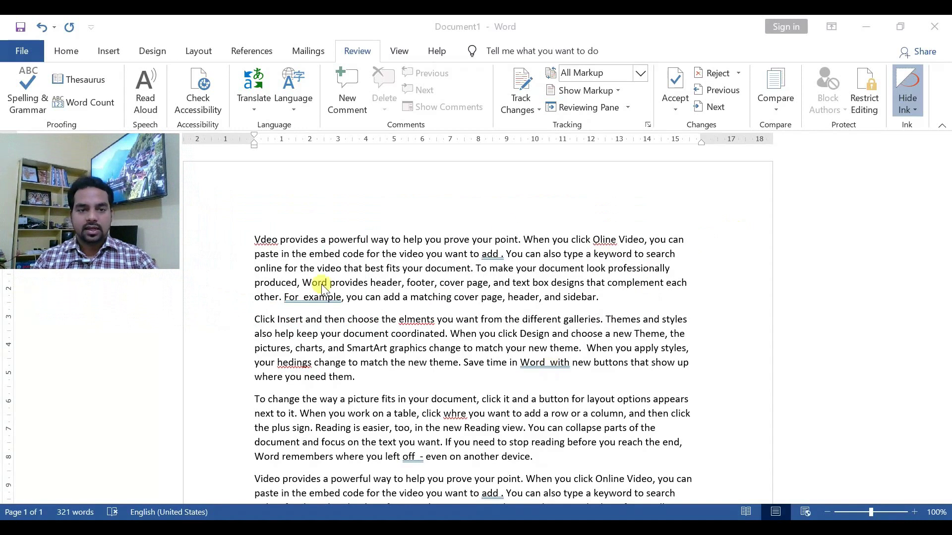
Step: Start Spelling & Grammar from the document start so 'Vdeo' is flagged first
click(261, 247)
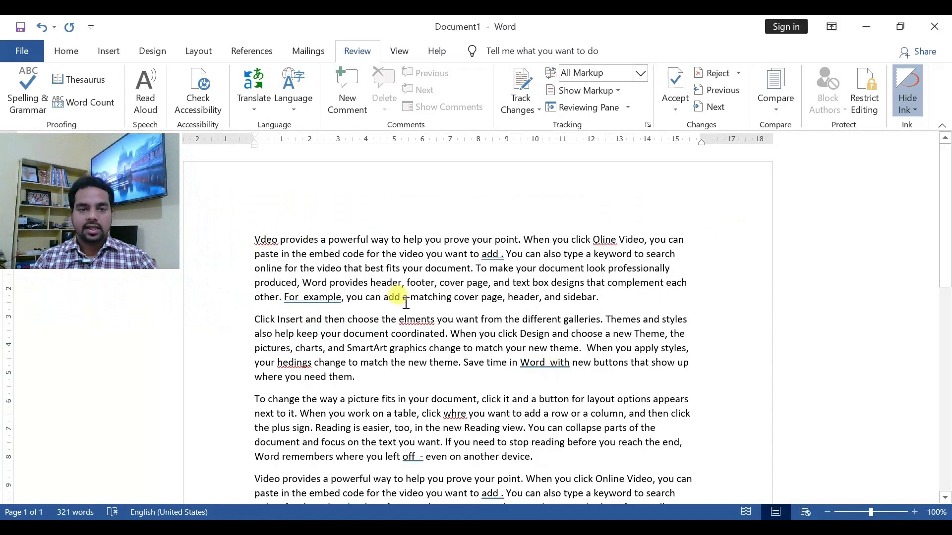
text(i)
click(252, 237)
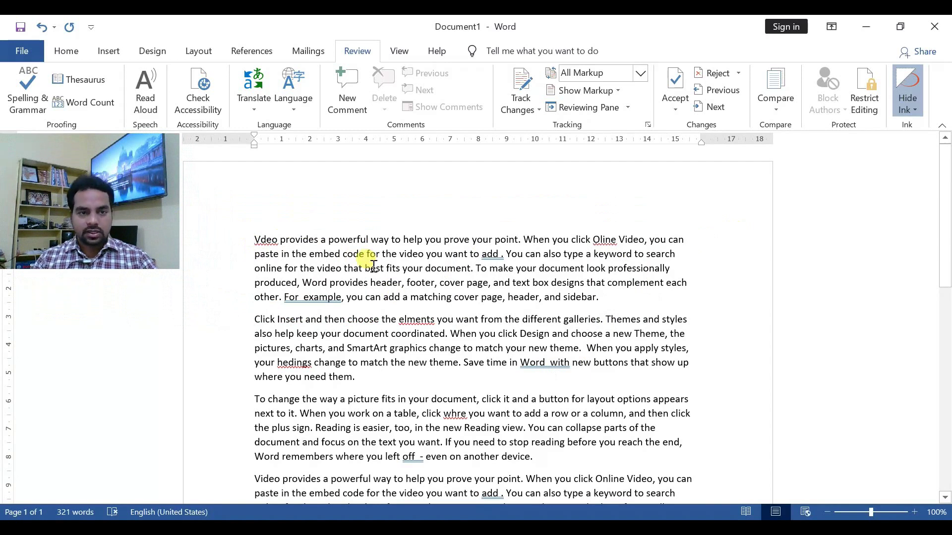
click(25, 90)
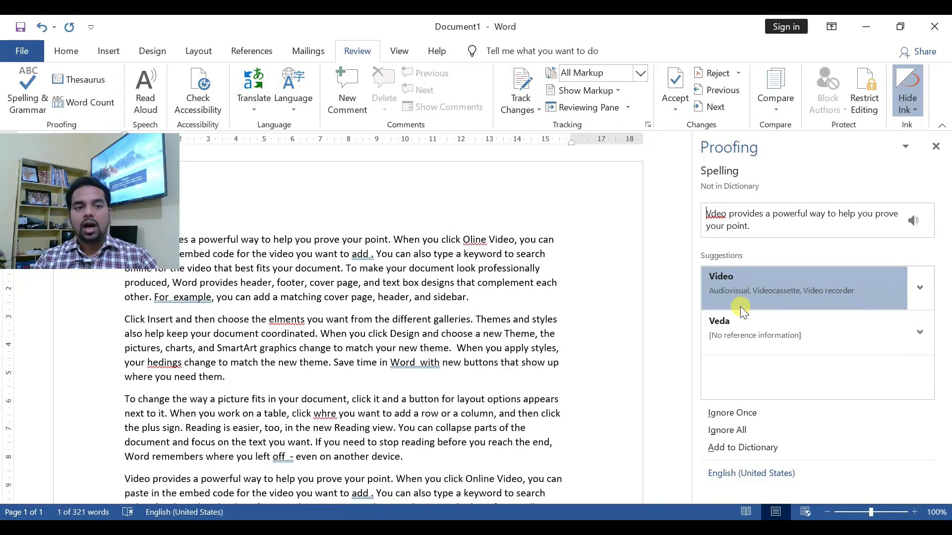
Step: Accept the suggested fixes for Vdeo, Oline, elments, hedings, whre and every extra space
click(750, 284)
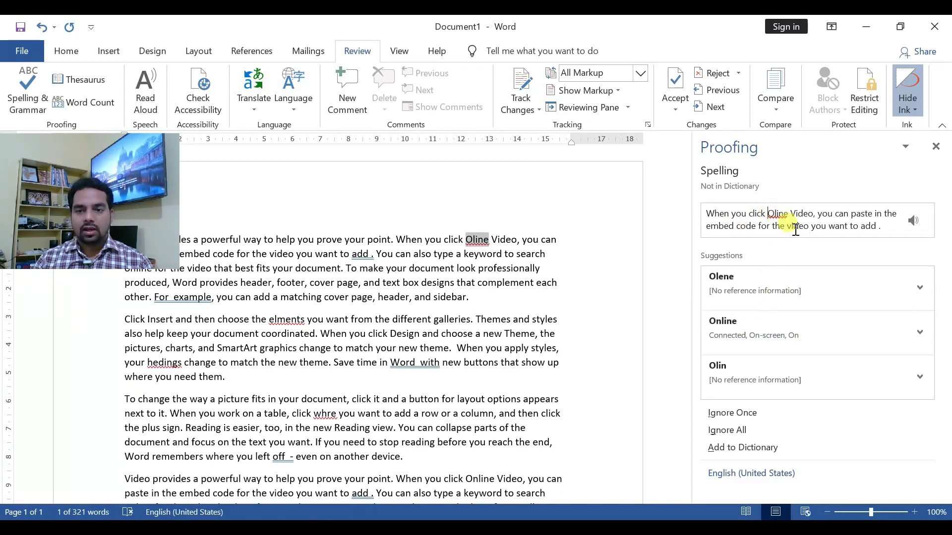
click(768, 214)
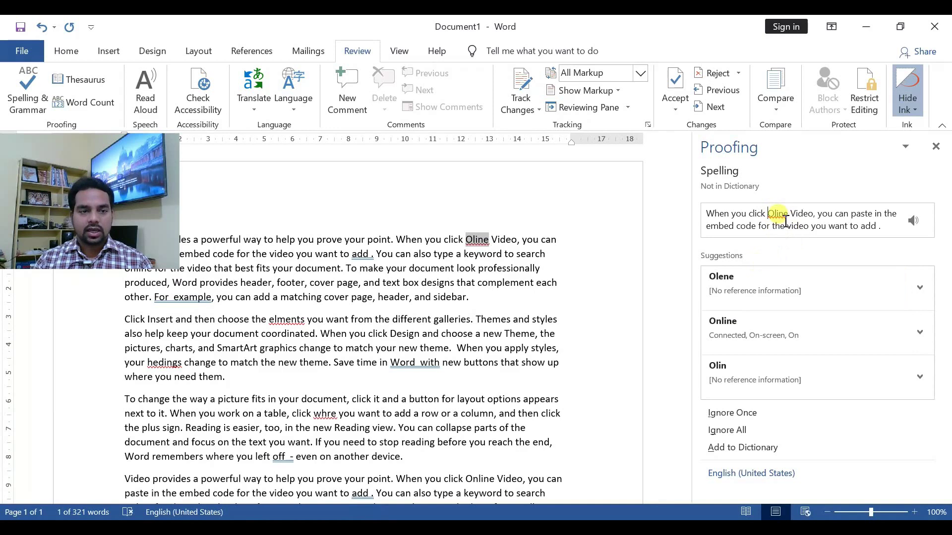
click(757, 326)
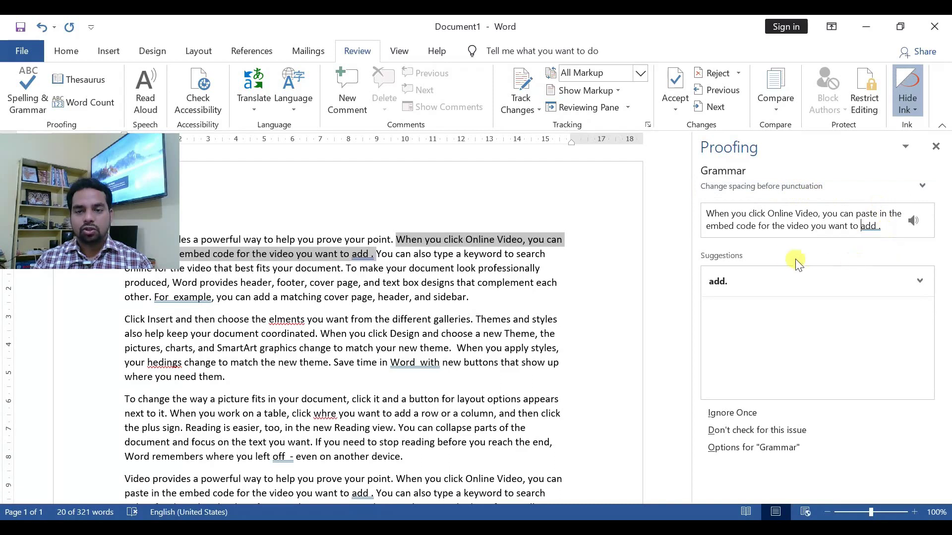
click(738, 281)
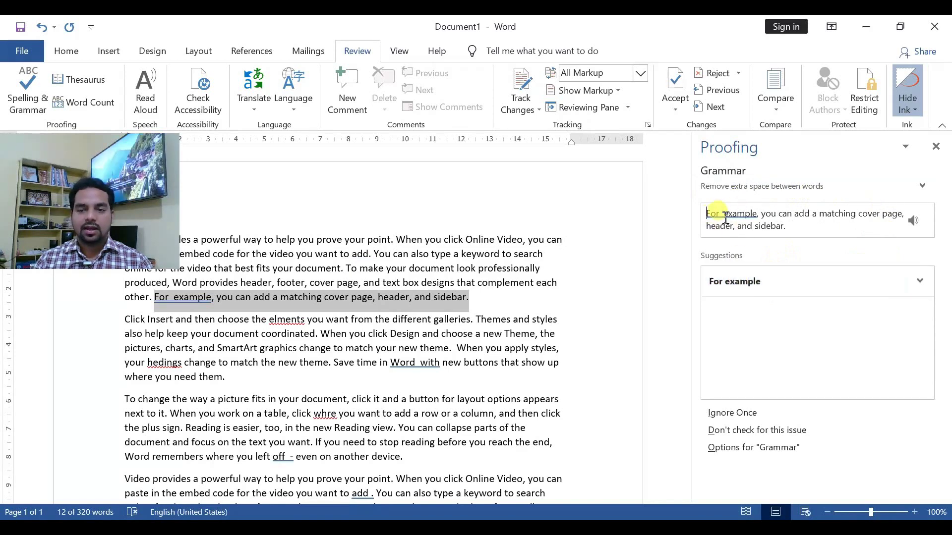
click(743, 281)
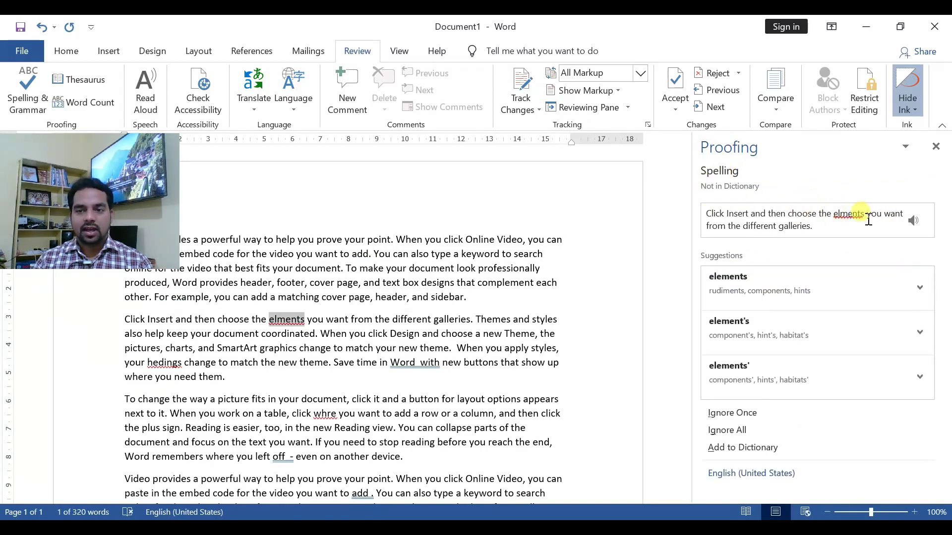
click(757, 287)
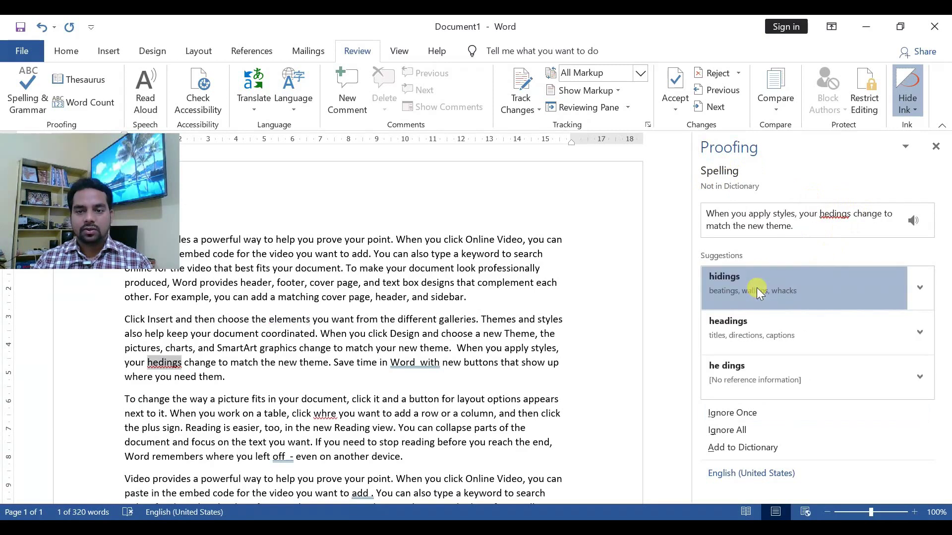
click(757, 323)
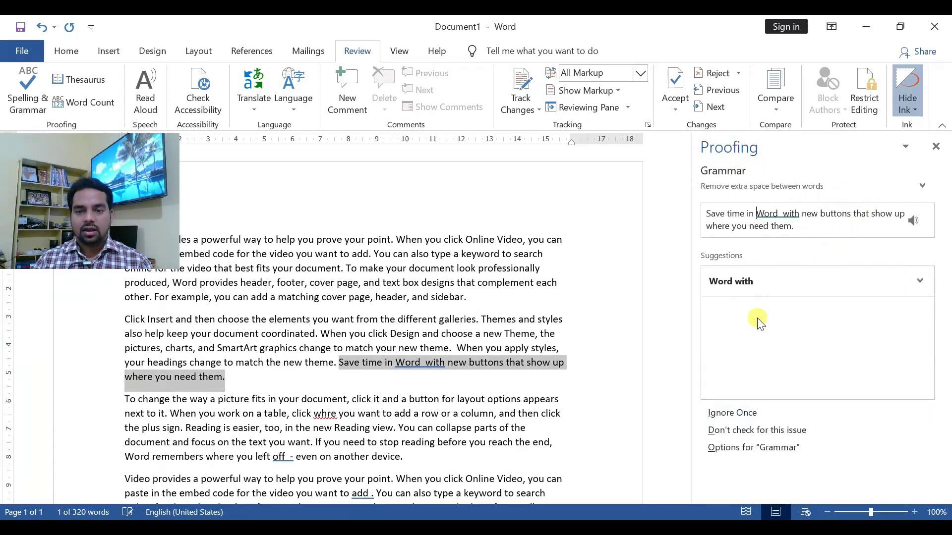
click(755, 281)
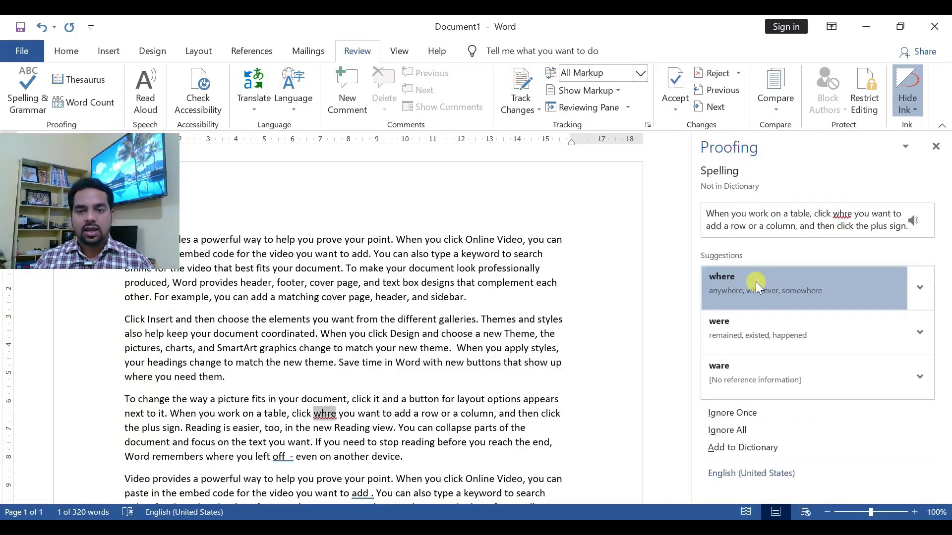
click(756, 282)
click(756, 281)
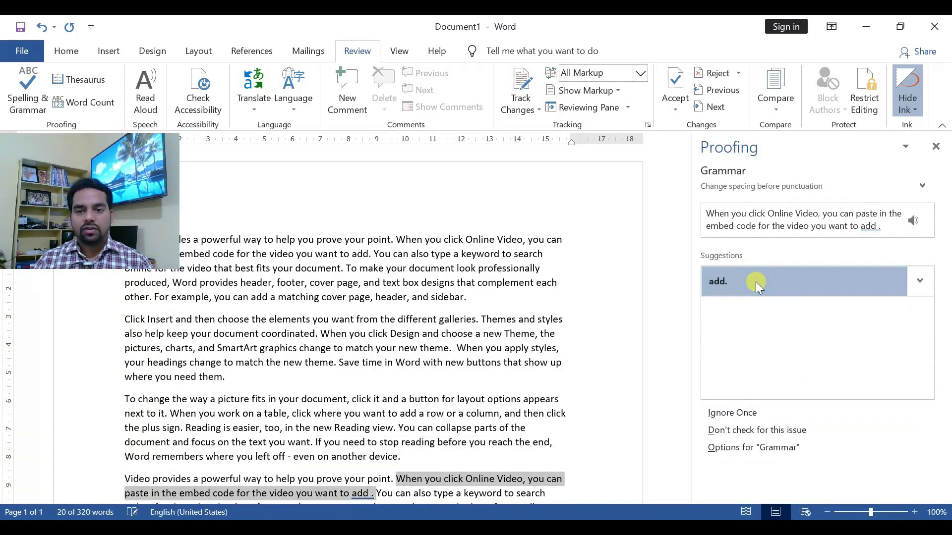
click(755, 282)
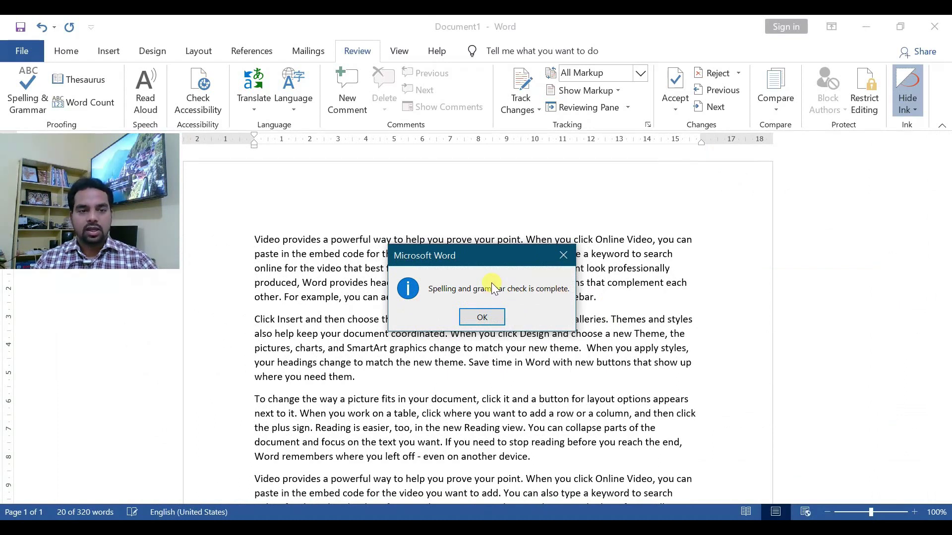
Step: Dismiss the 'Spelling and grammar check is complete' message
key(Return)
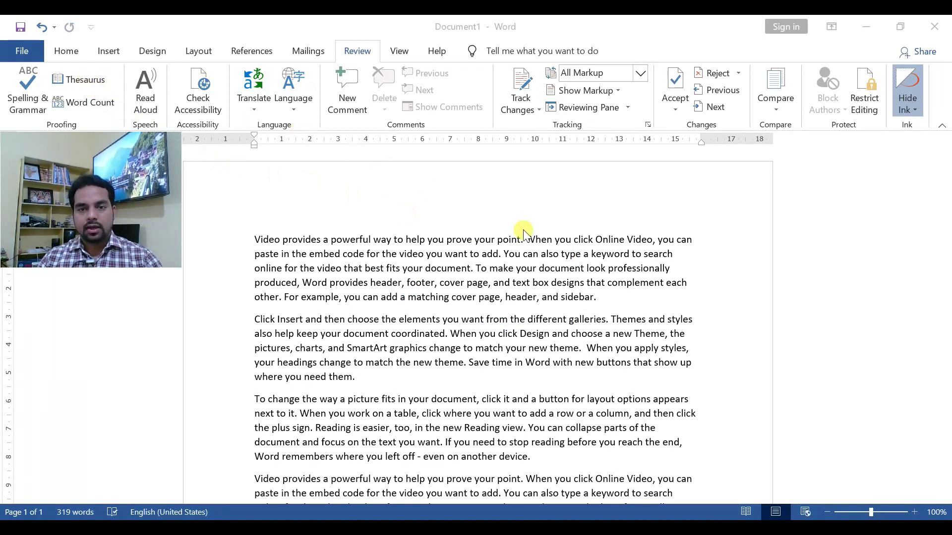
Step: Select 'powerful' in the first sentence and open the Thesaurus for it
click(344, 243)
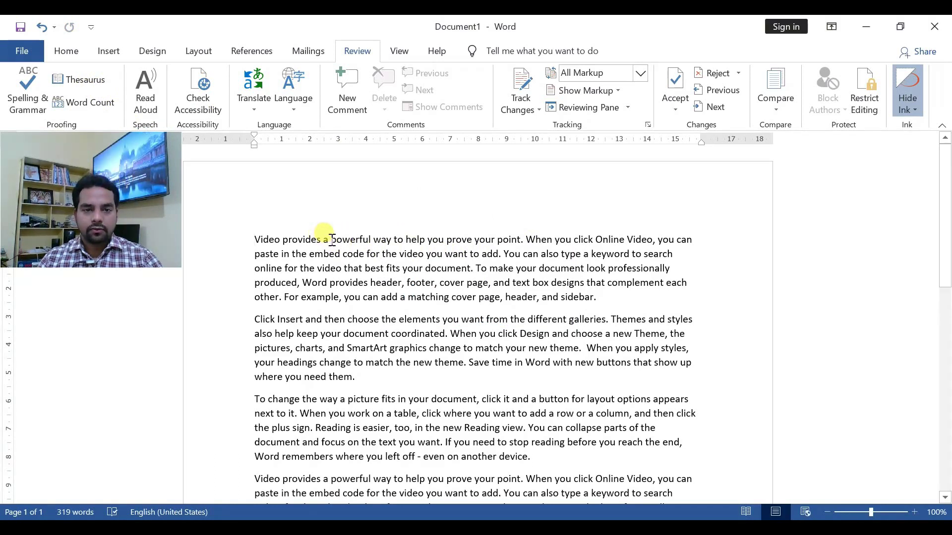
drag(331, 240, 372, 241)
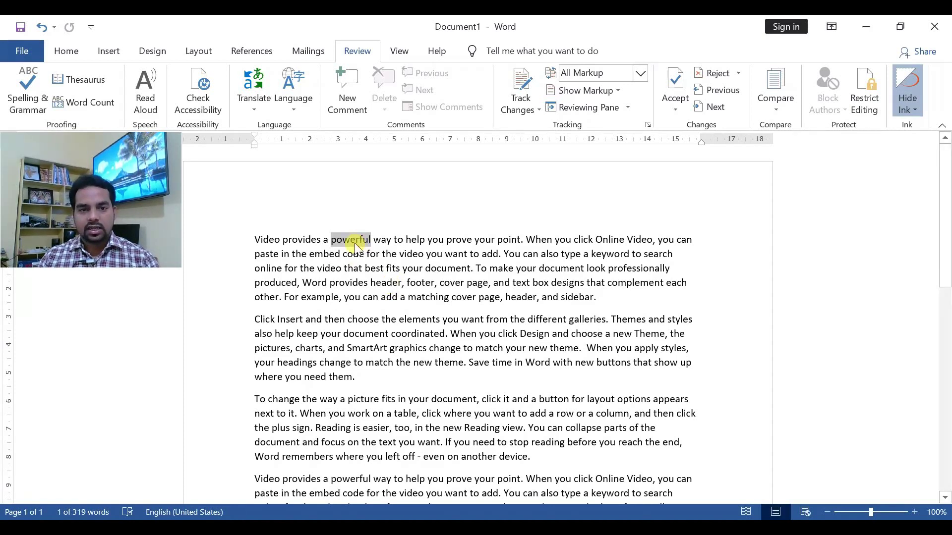
click(85, 80)
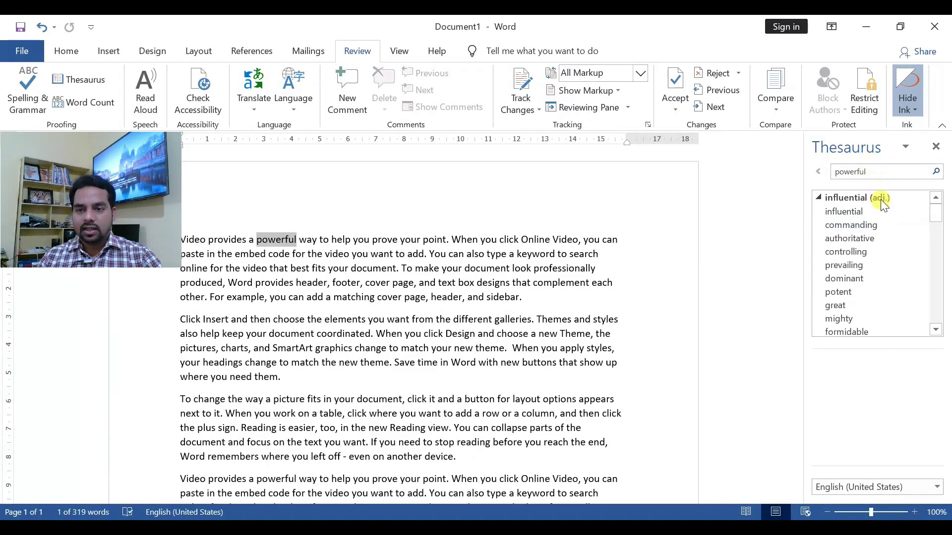
Step: Browse the synonyms for 'powerful', then replace the Thesaurus search word with 'eat'
scroll(884, 221, down, 1)
scroll(883, 231, down, 1)
scroll(882, 245, down, 2)
scroll(881, 245, down, 3)
scroll(882, 245, down, 3)
scroll(880, 248, down, 3)
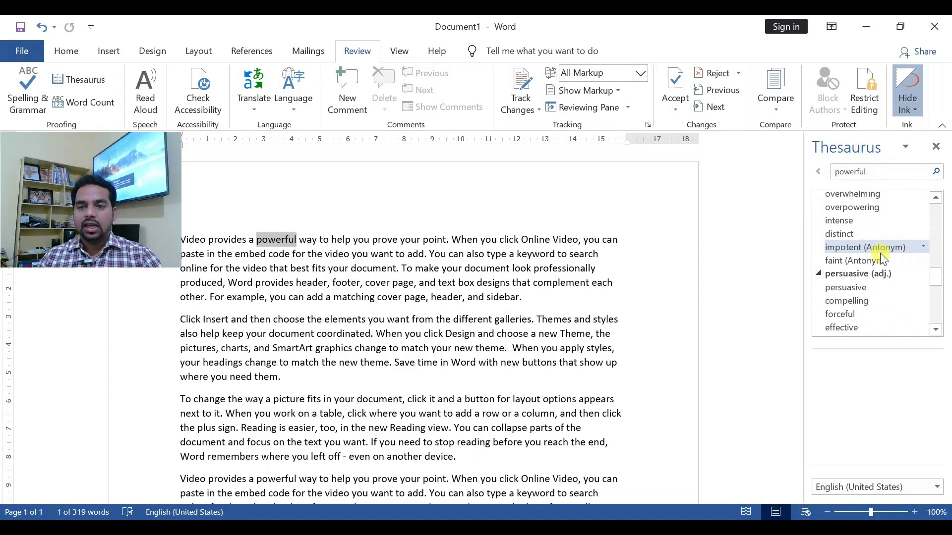
scroll(879, 286, up, 4)
scroll(879, 286, up, 4)
scroll(879, 286, up, 4)
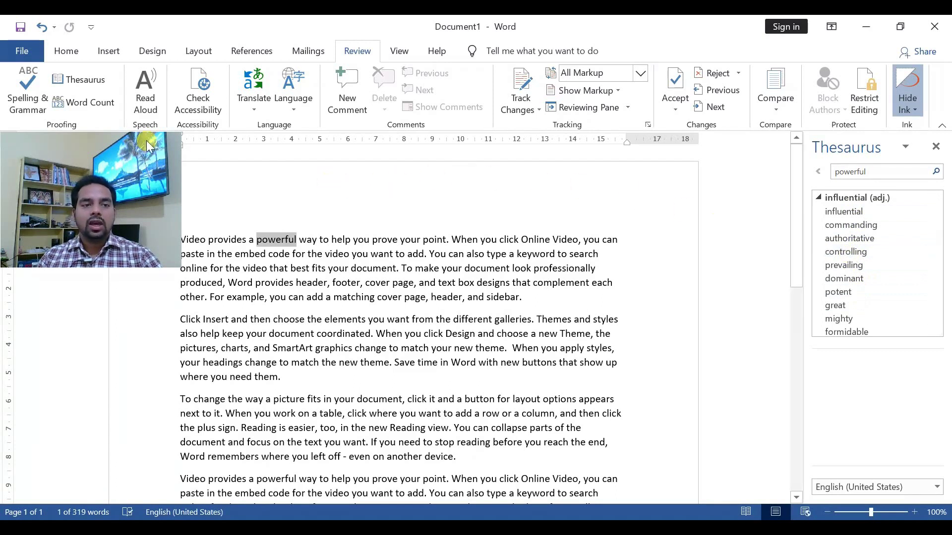
double_click(866, 172)
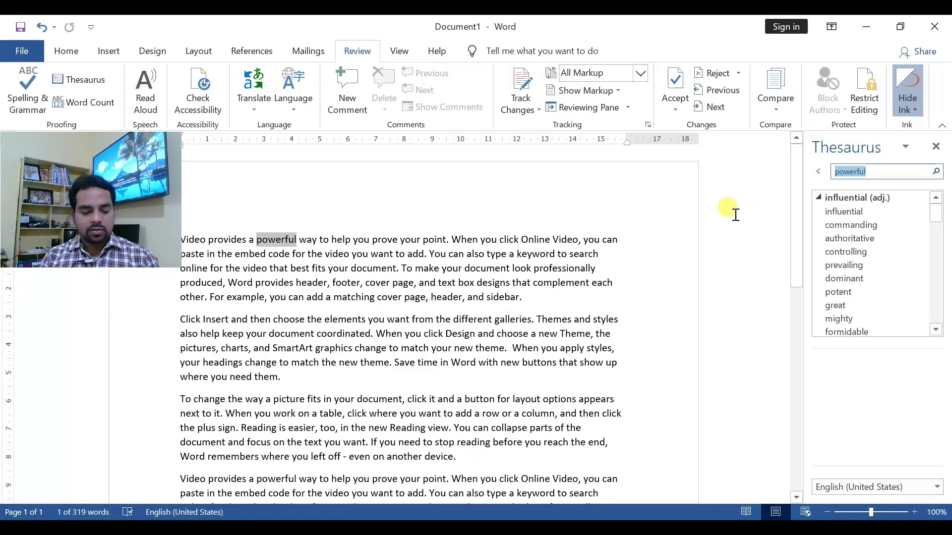
text(eat)
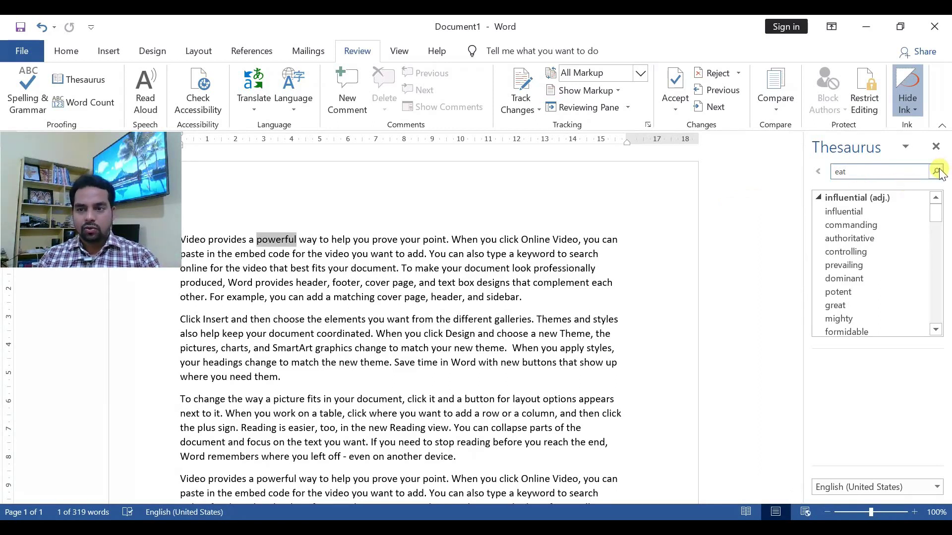
Step: Look up synonyms for 'eat', then for 'have', and close the Thesaurus pane
click(937, 172)
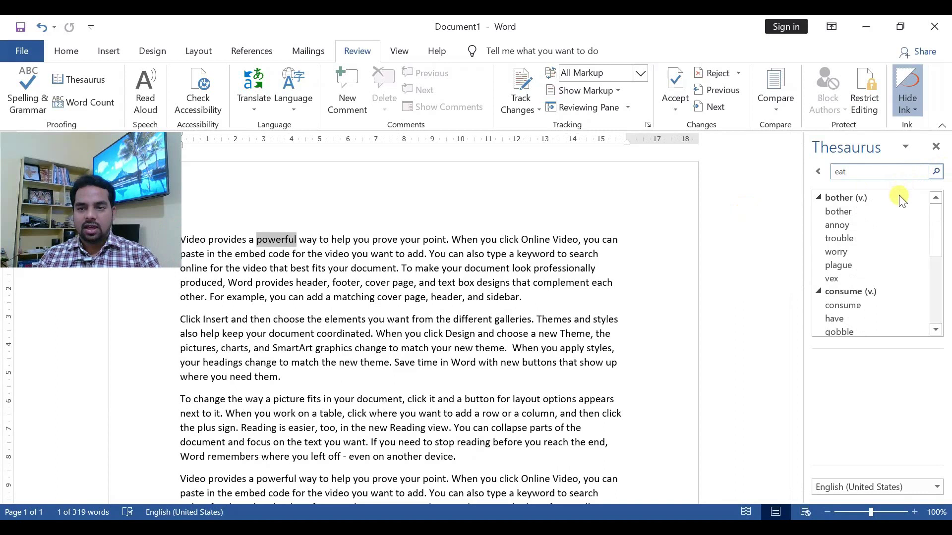
scroll(873, 213, down, 3)
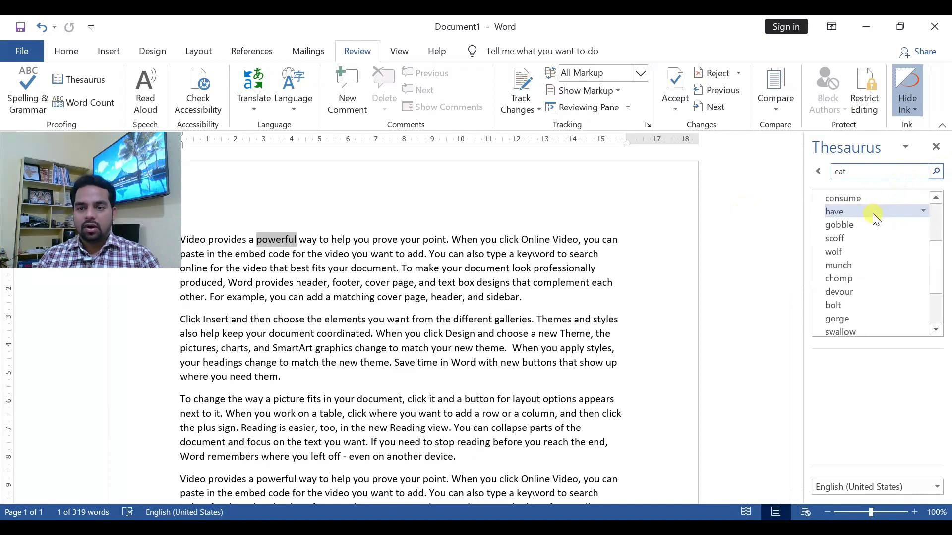
scroll(872, 215, down, 2)
scroll(875, 275, up, 5)
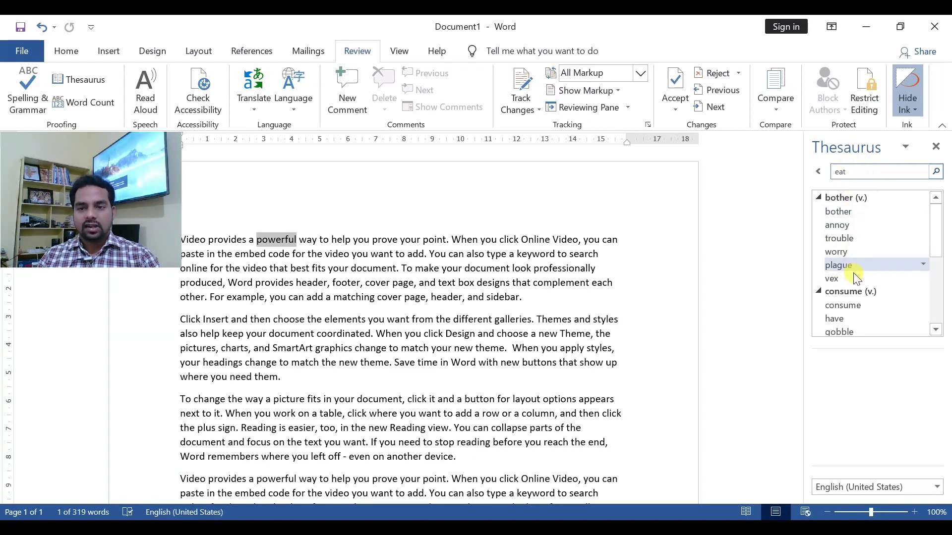
scroll(854, 277, down, 2)
scroll(851, 262, up, 1)
scroll(849, 257, down, 2)
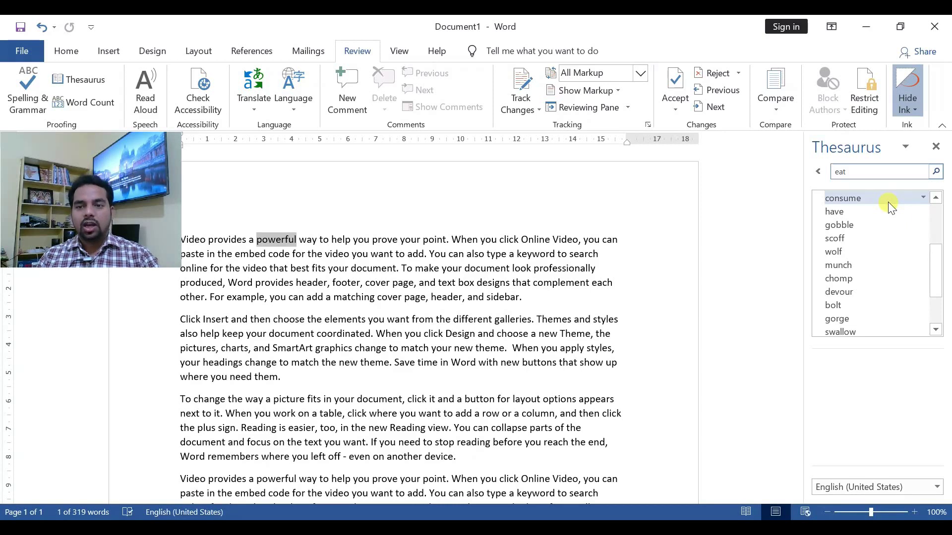
click(865, 212)
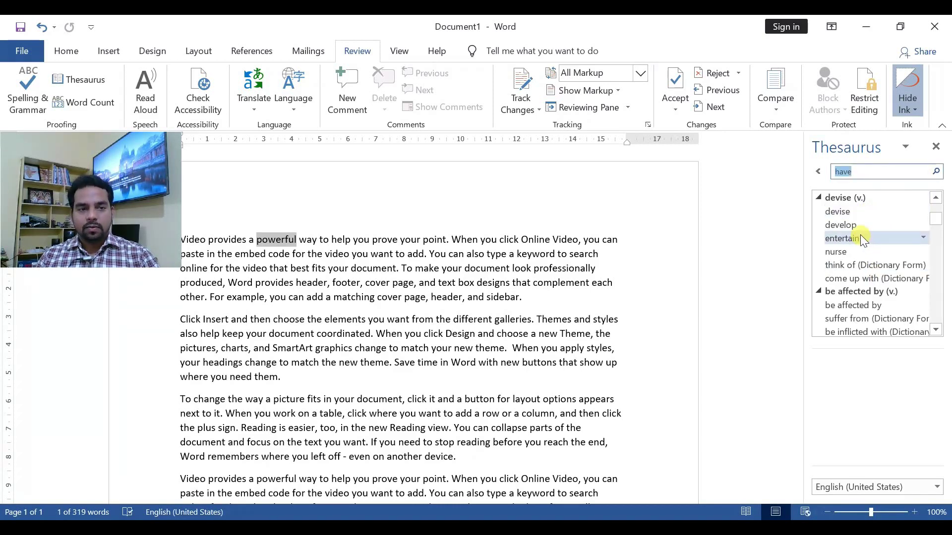
click(936, 147)
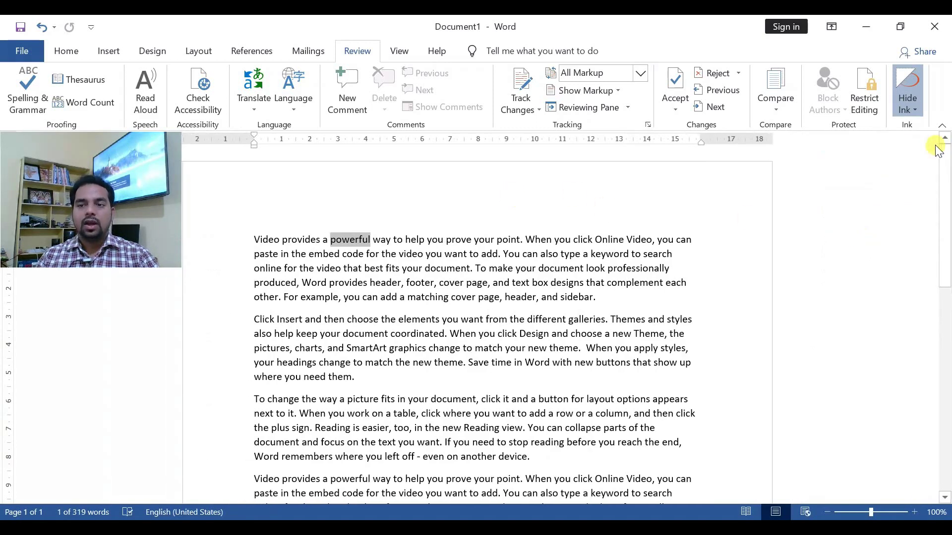
Step: Deselect 'powerful' by clicking in the document text
click(255, 237)
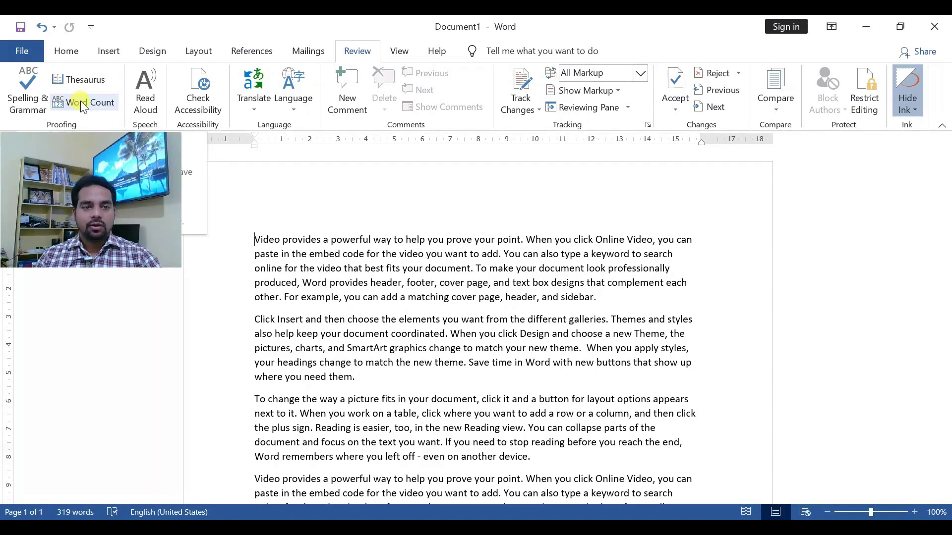
click(80, 100)
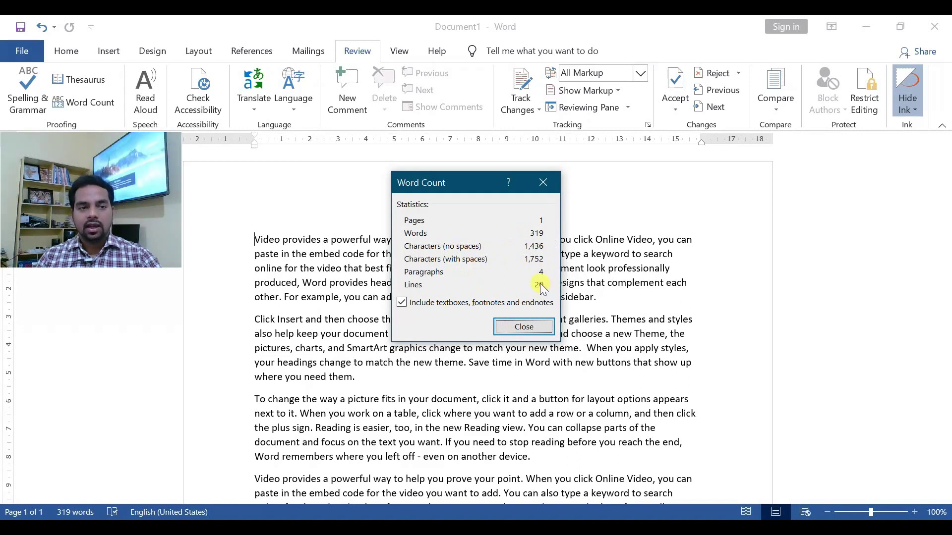
click(523, 327)
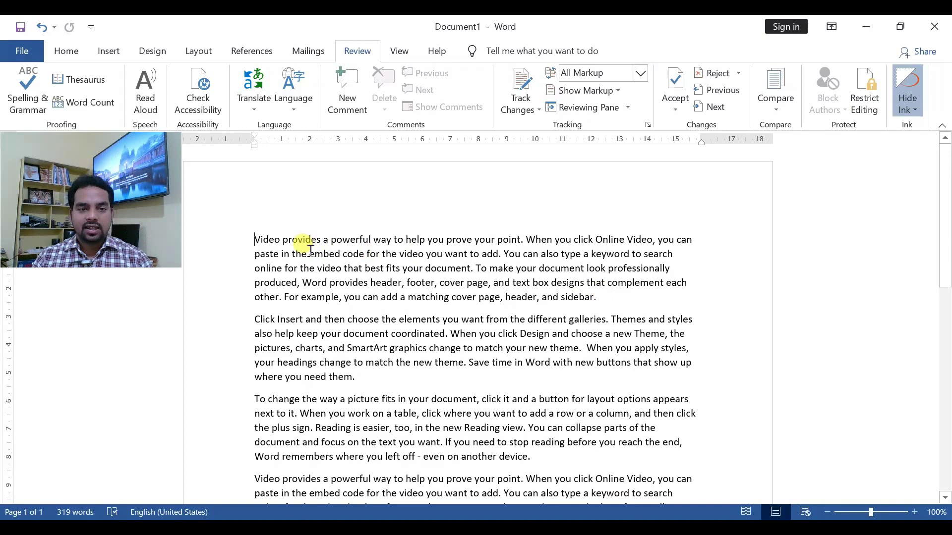
Step: Select the first paragraph, 'Video' through 'sidebar.', and have Read Aloud voice it
mouse_move(254, 240)
mouse_down()
mouse_move(568, 274)
mouse_move(597, 293)
mouse_up()
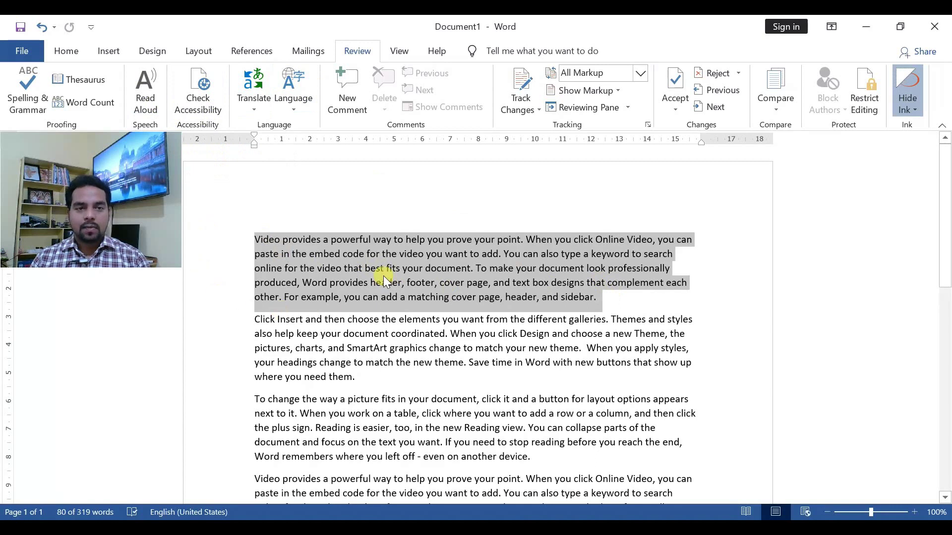
click(147, 96)
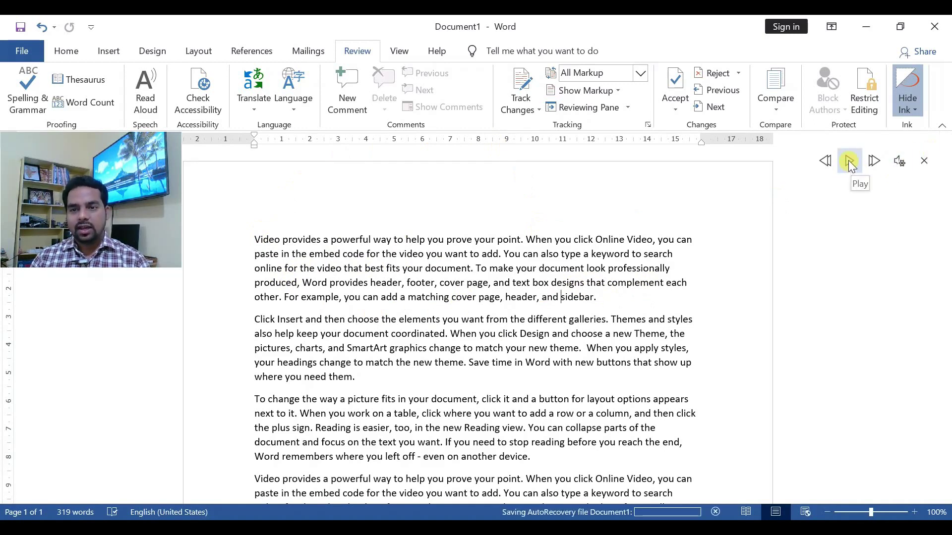
Step: Open the Read Aloud settings for reading speed and voice, with Microsoft David selected
click(900, 161)
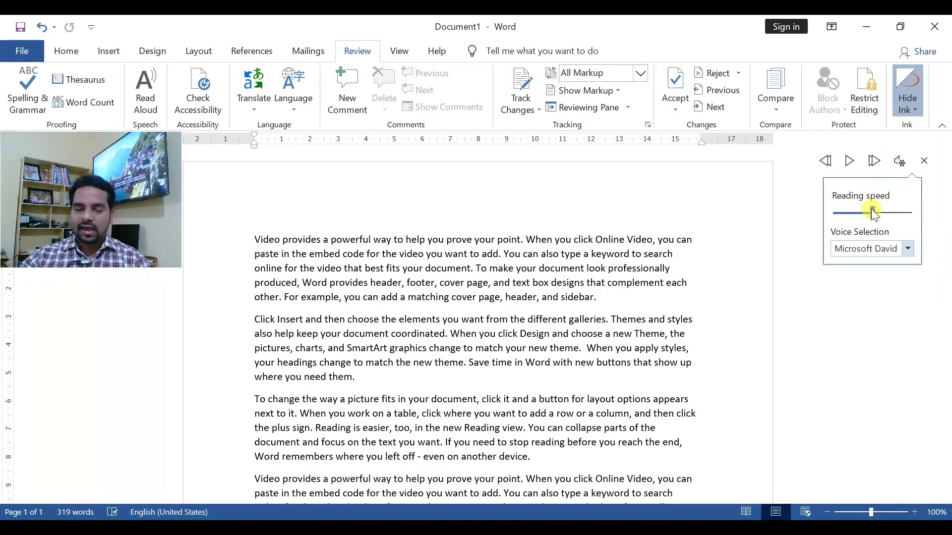
Step: Slow the reading speed slightly, keep Microsoft David as the voice, and close Read Aloud
drag(873, 213, 859, 217)
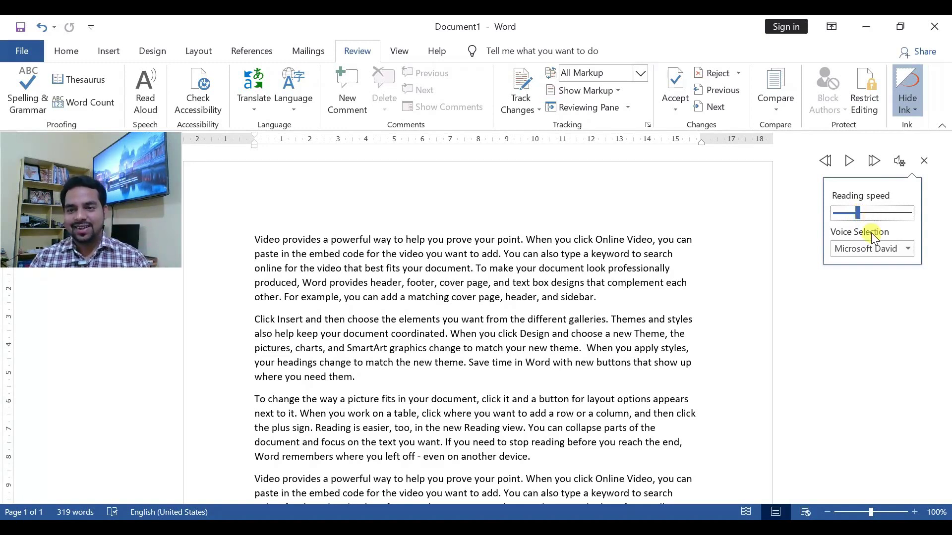
click(887, 251)
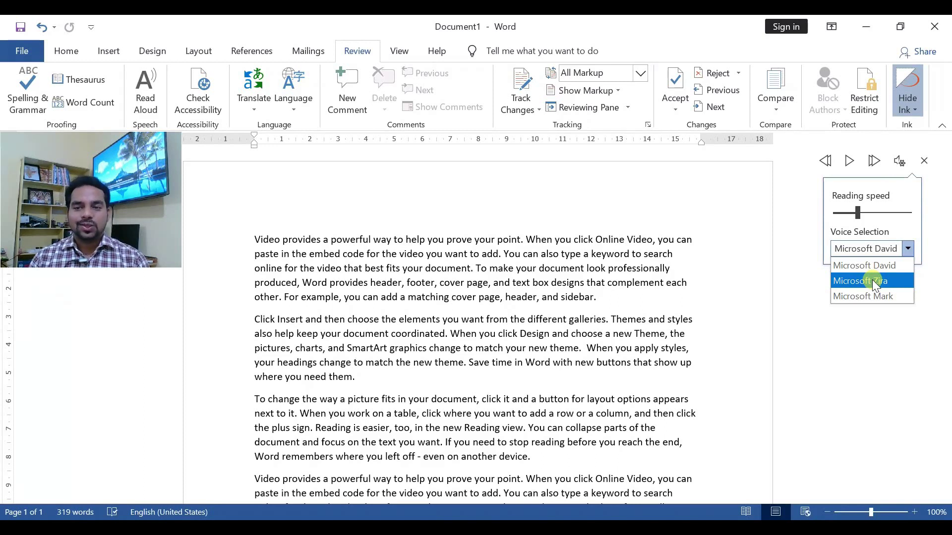
click(878, 249)
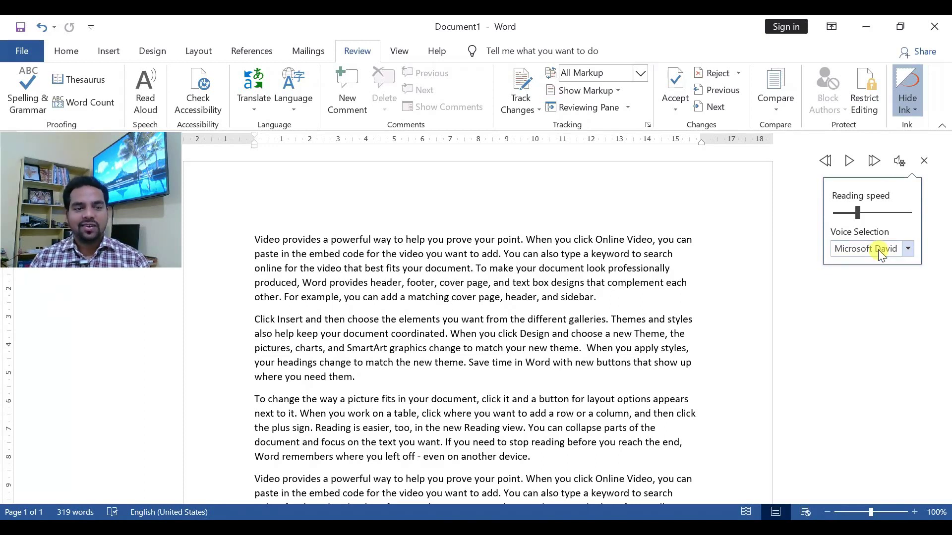
click(925, 162)
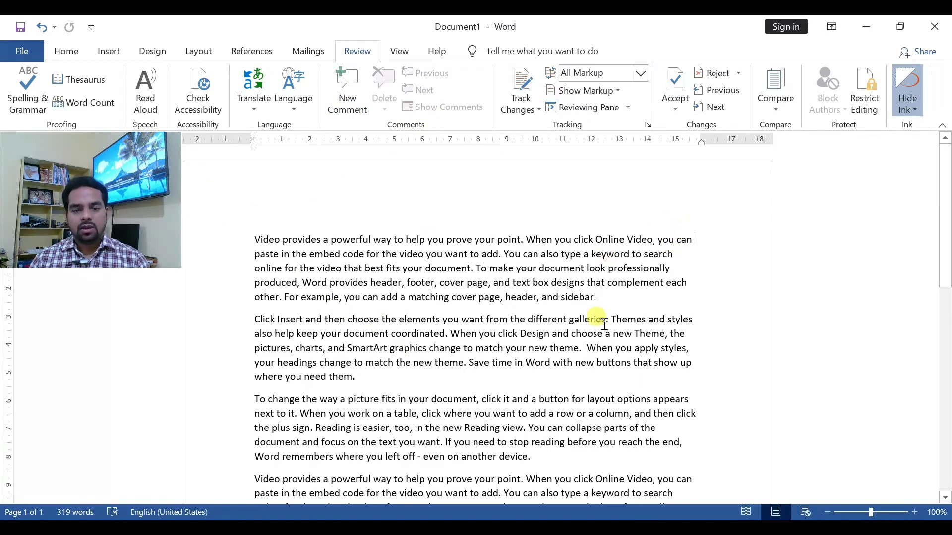
Step: Insert a new comment on the first paragraph
scroll(600, 317, down, 3)
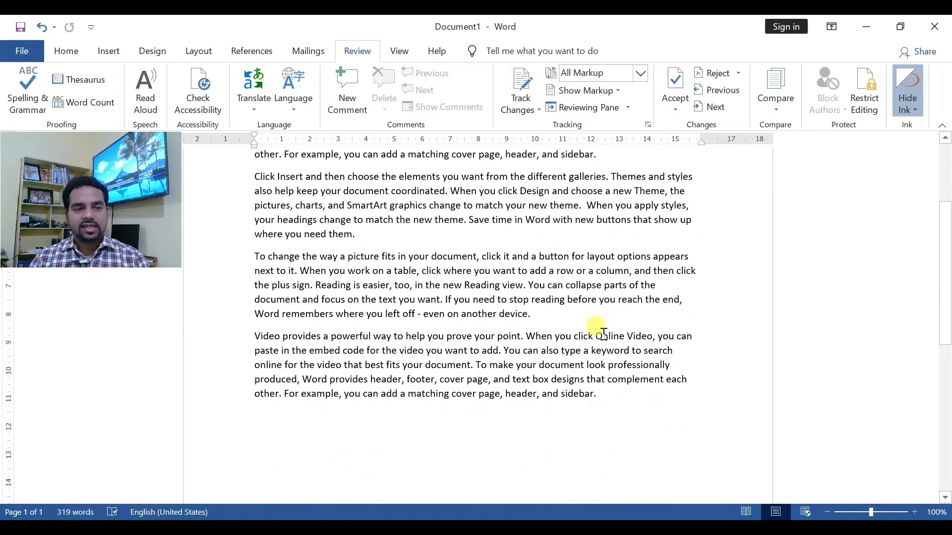
scroll(603, 335, up, 3)
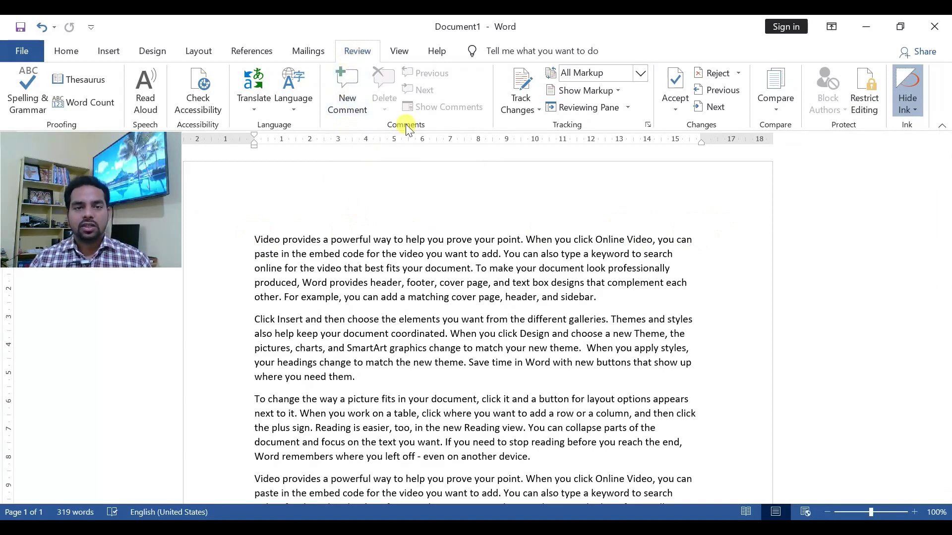
click(353, 94)
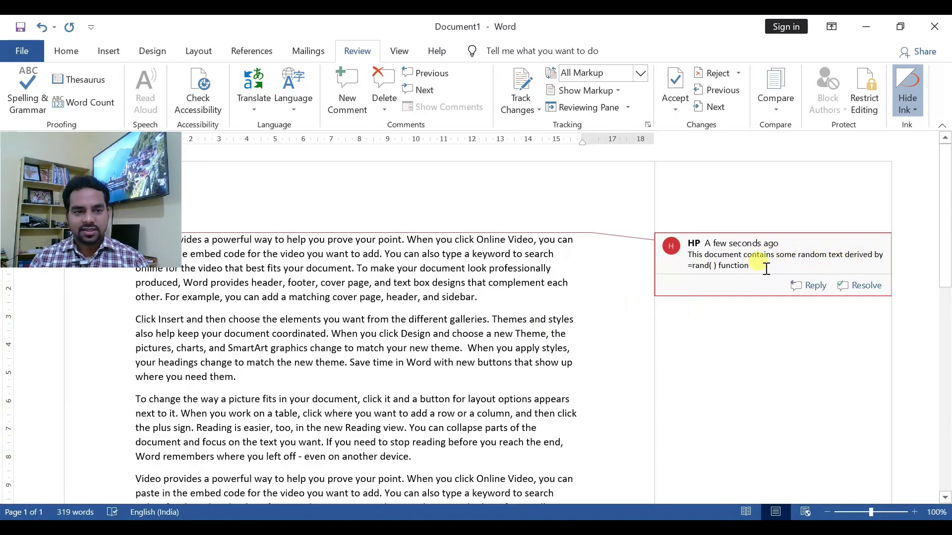
Step: Post the =rand( ) comment by leaving the comment balloon
click(609, 339)
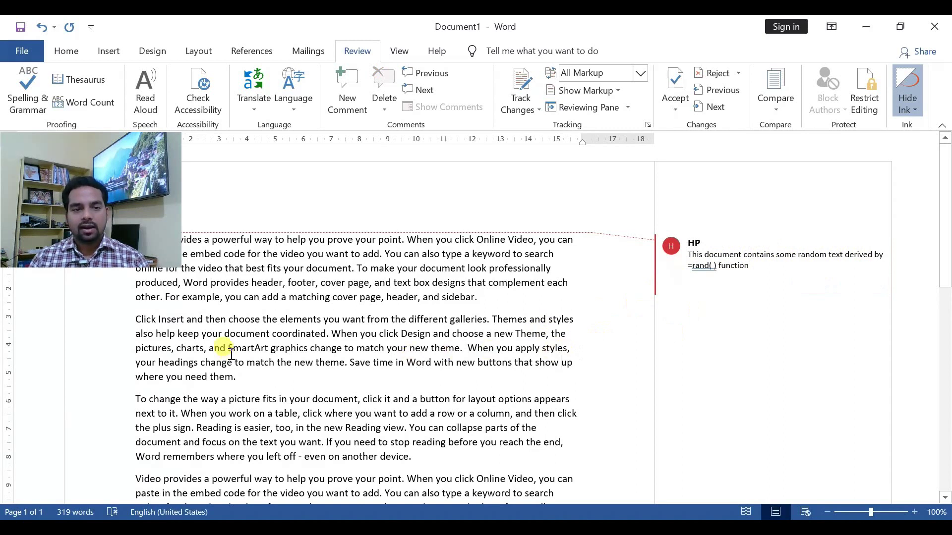
Step: Return to the document body and show the Delete options for comments
scroll(213, 328, down, 4)
scroll(224, 353, down, 2)
scroll(242, 378, up, 6)
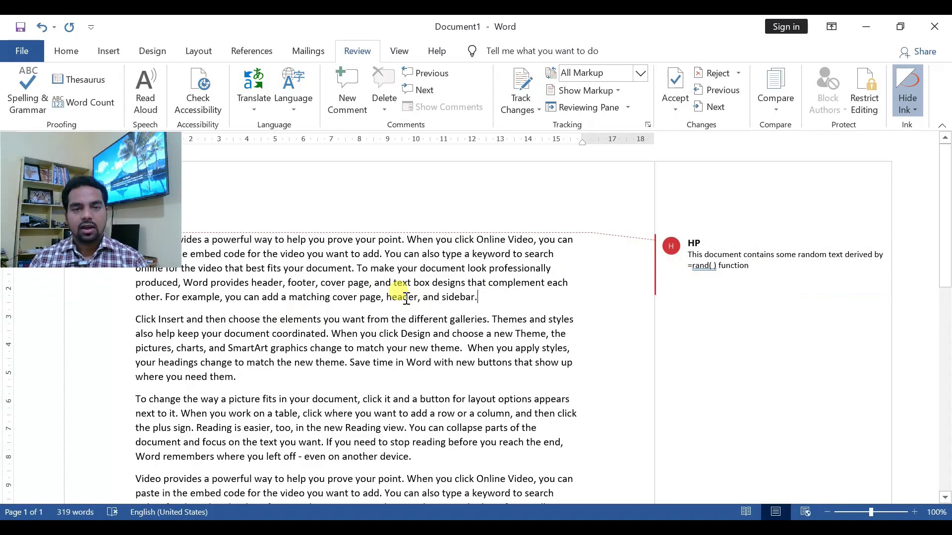
click(313, 241)
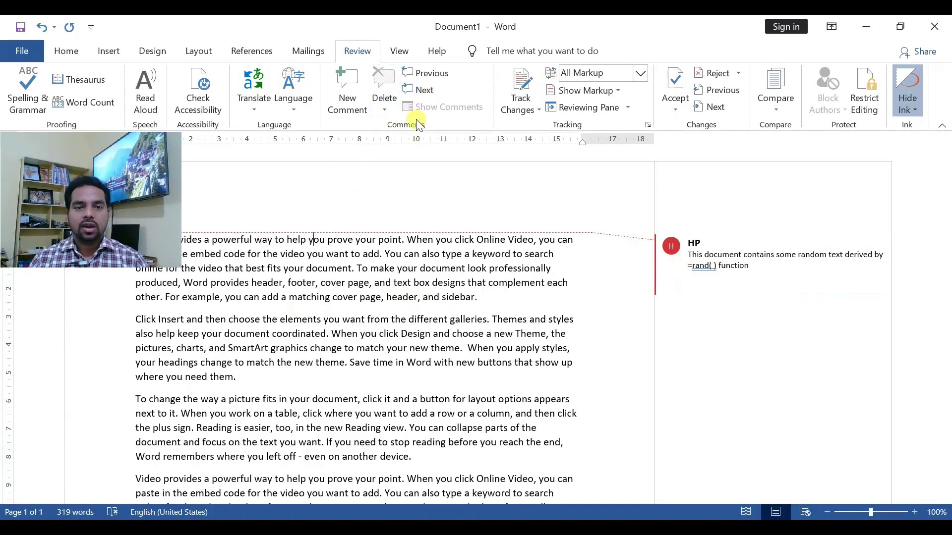
click(381, 108)
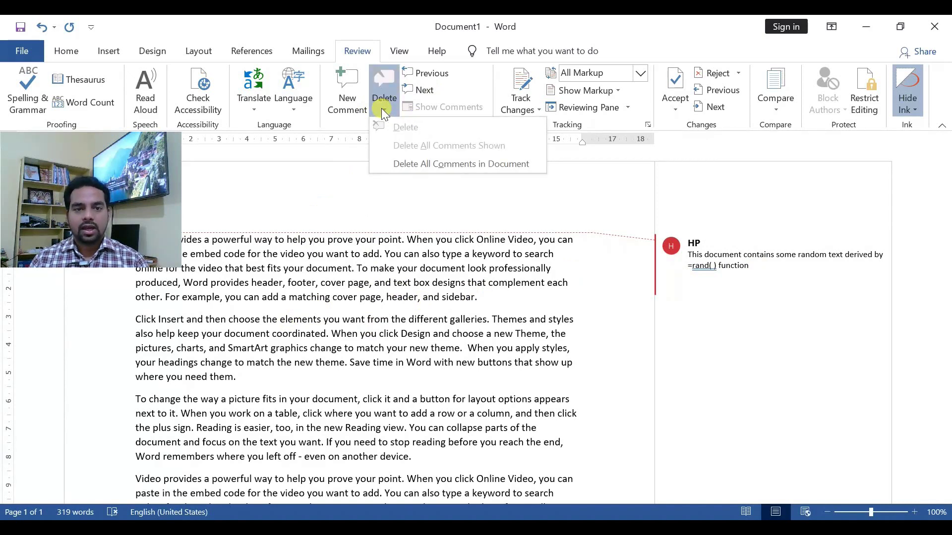
Step: Choose Delete All Comments in Document from the Delete options
click(458, 163)
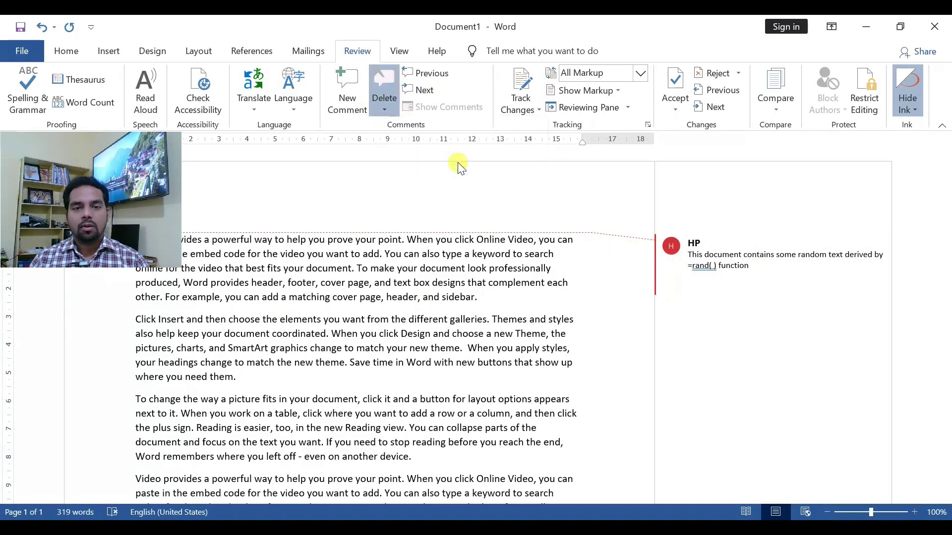